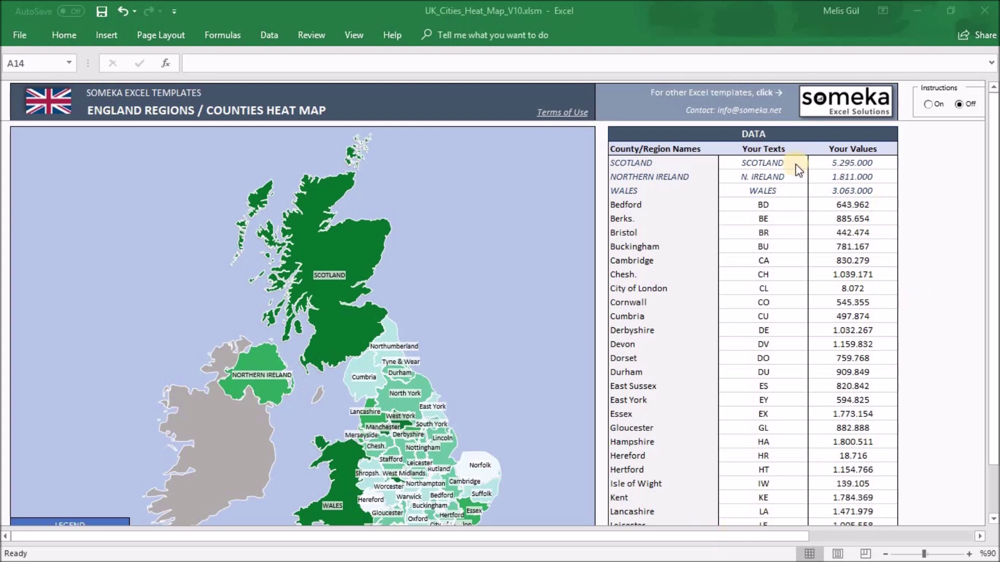
Show then hide the instruction notes, and open Devon's value 1159832 for editing.
left_click(928, 105)
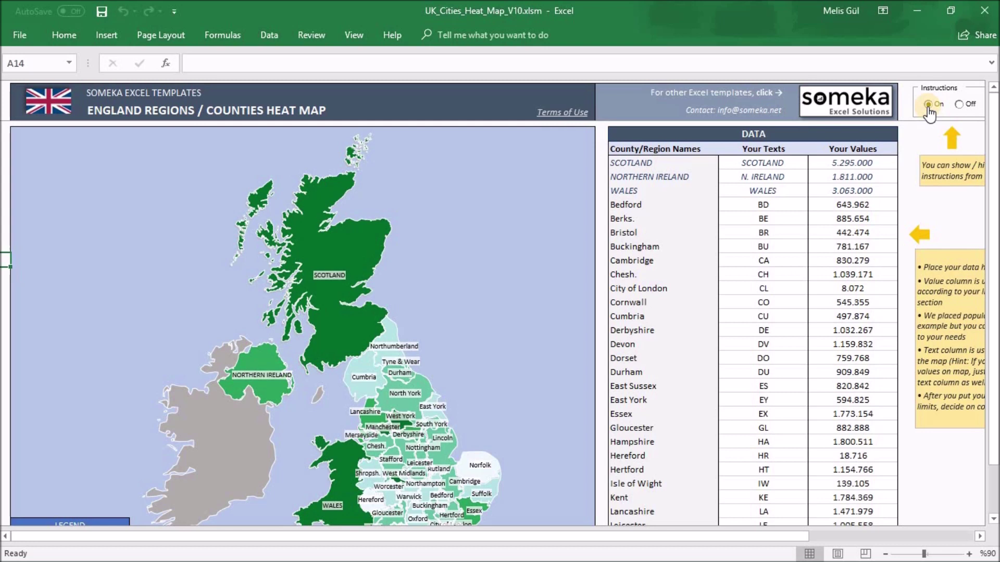
left_click(960, 105)
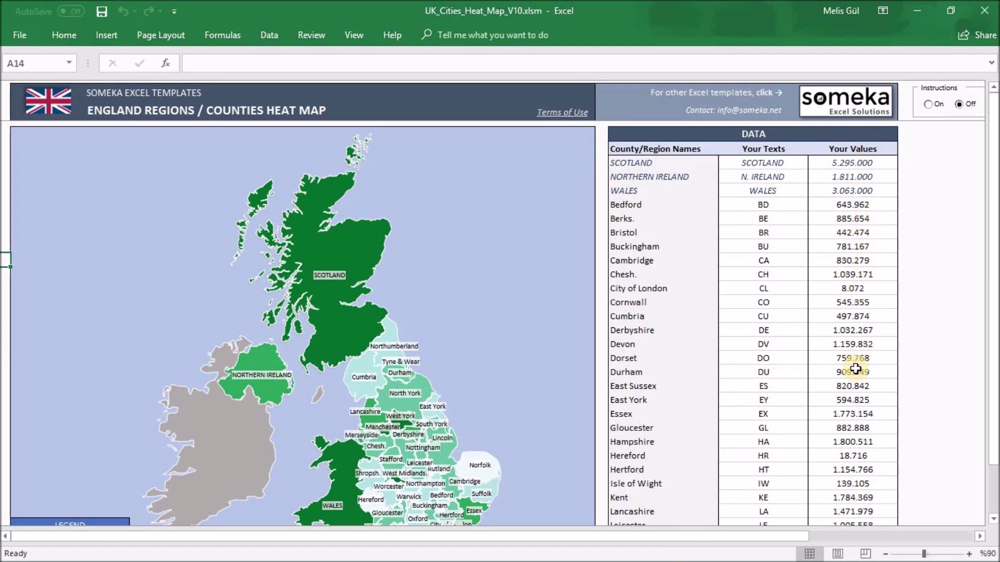
double_click(871, 344)
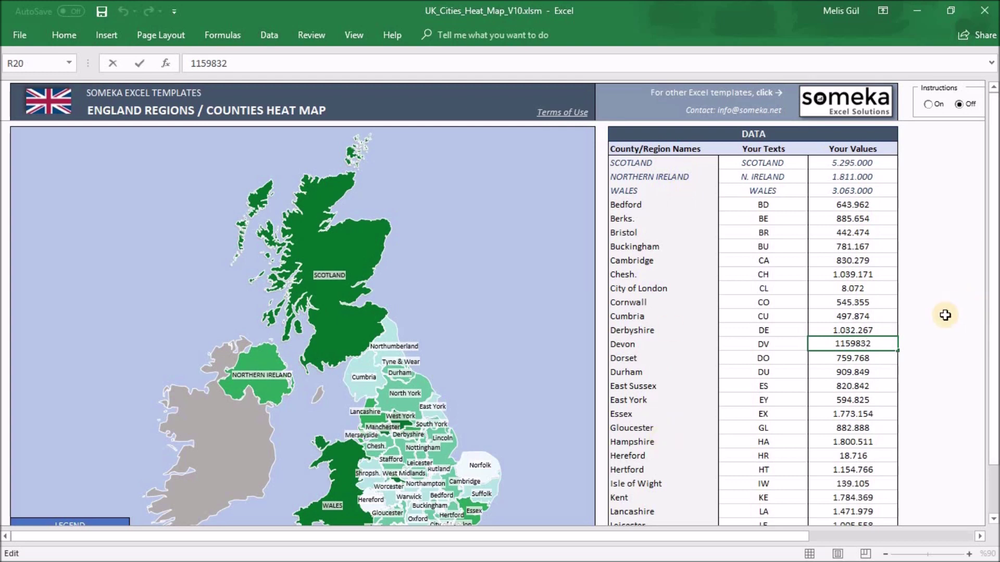
scroll(942, 325, "down", 2)
Inspect the green palette's fill colour and the No-Value Color setting, leaving both unchanged.
scroll(942, 325, "down", 9)
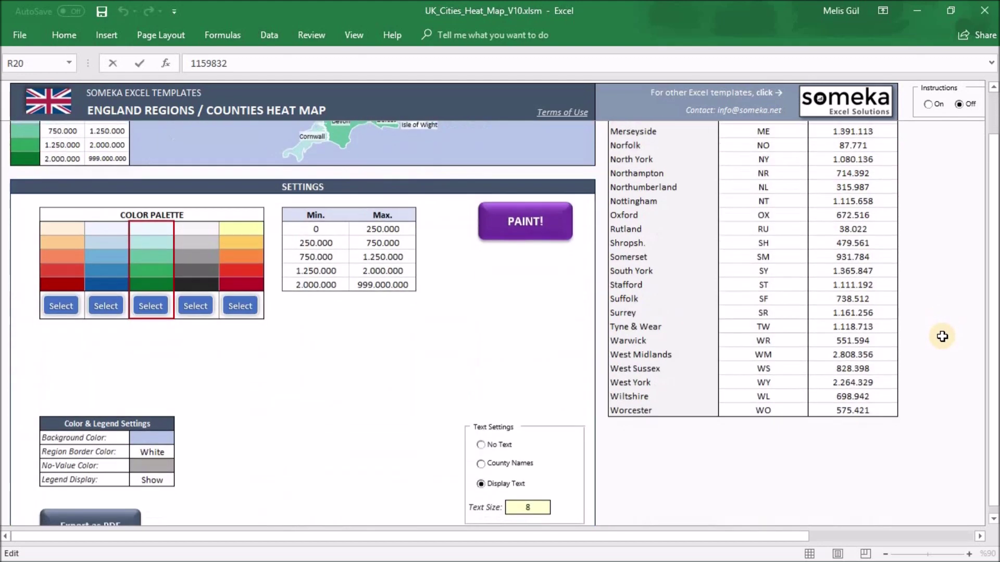
scroll(942, 337, "down", 1)
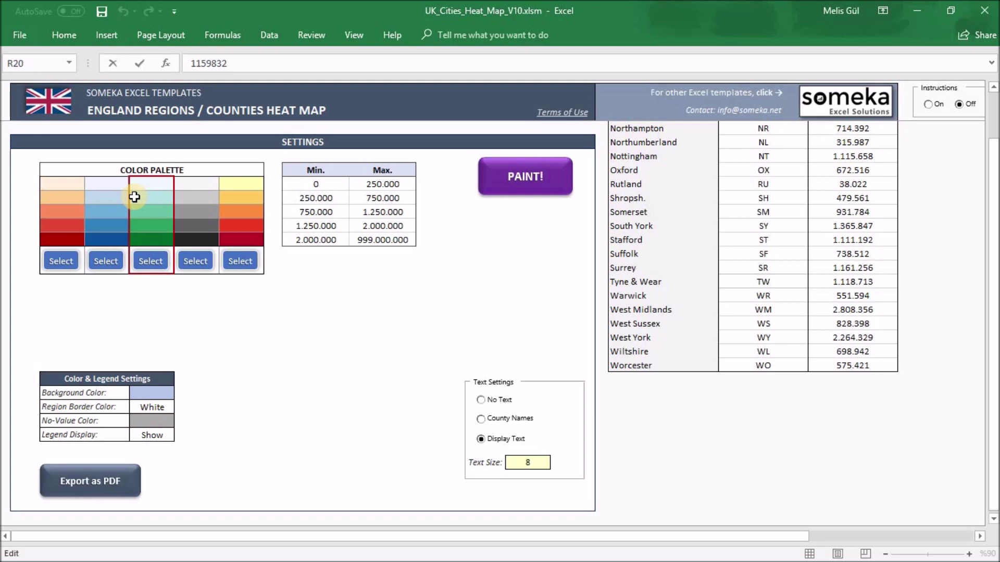
left_click(151, 184)
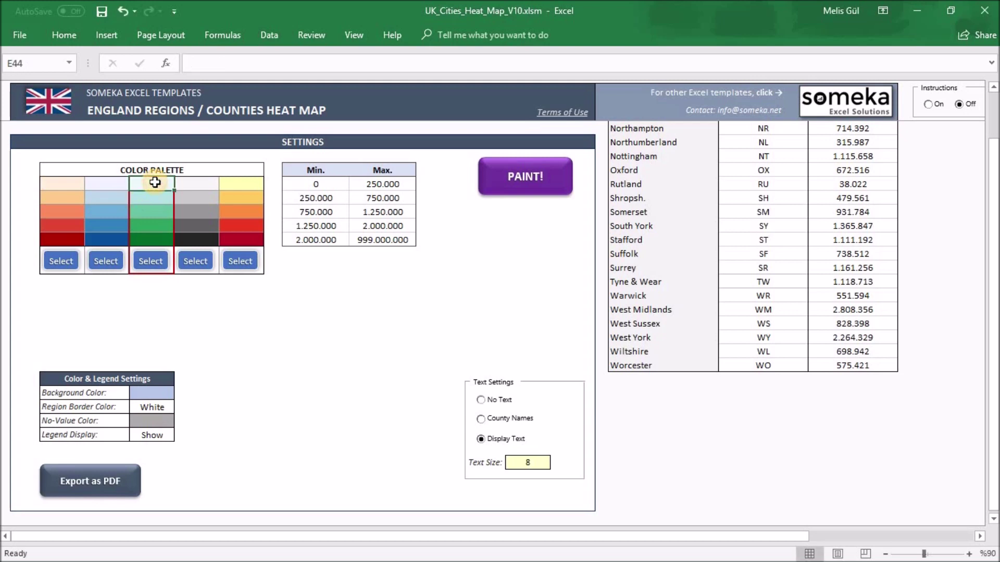
left_click(65, 32)
left_click(233, 85)
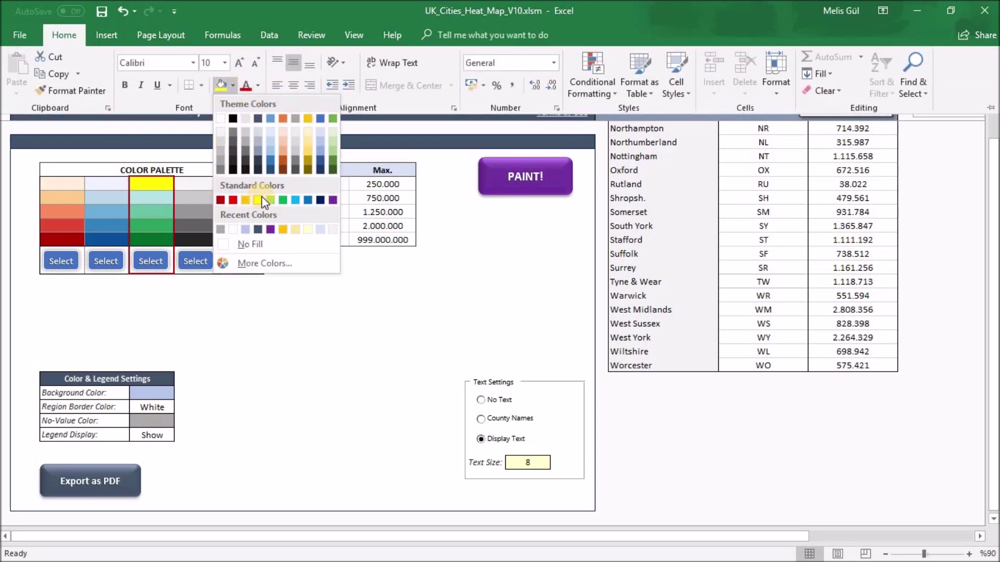
left_click(294, 254)
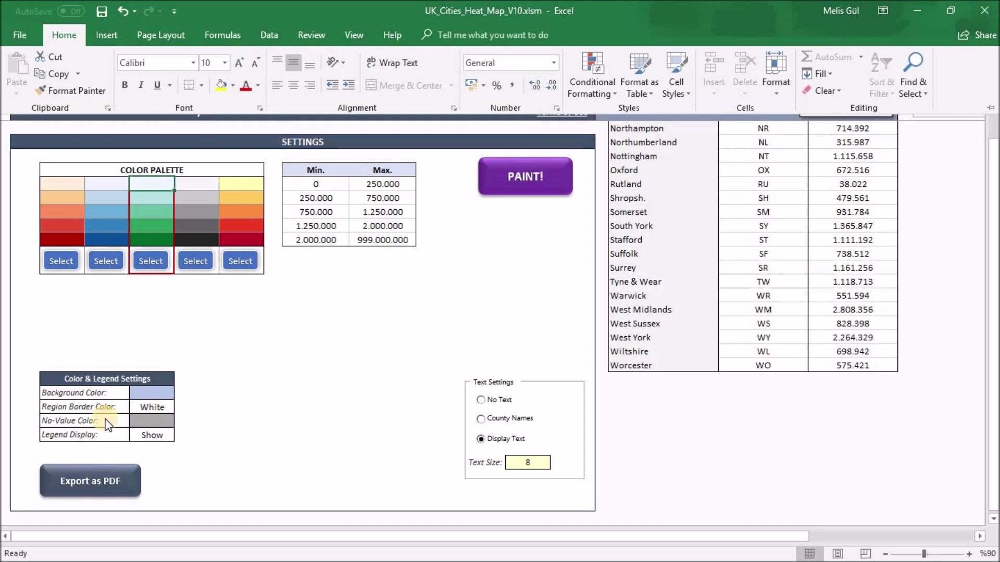
left_click(155, 420)
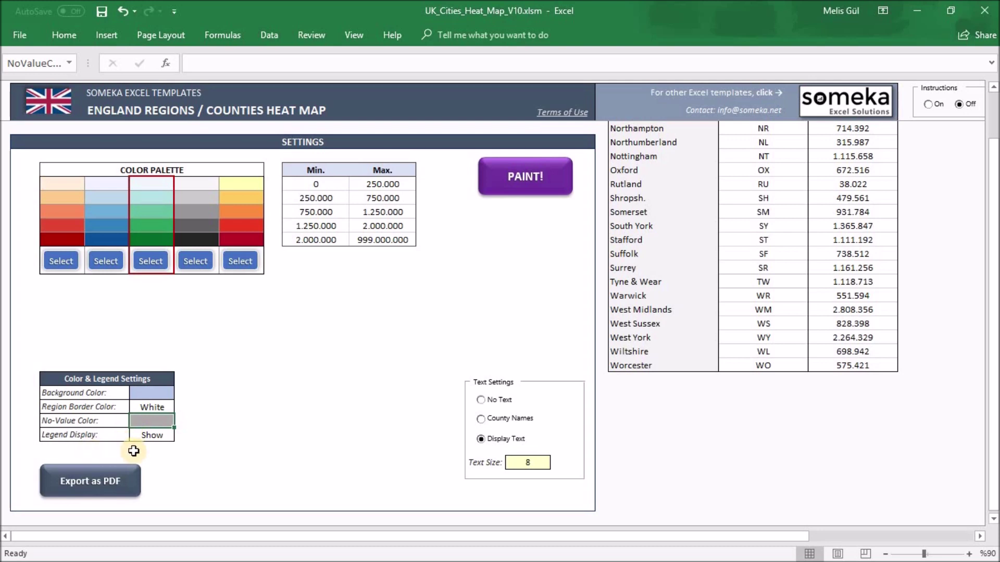
Keep Legend Display as Show and try the County Names and Display Text label options.
left_click(151, 435)
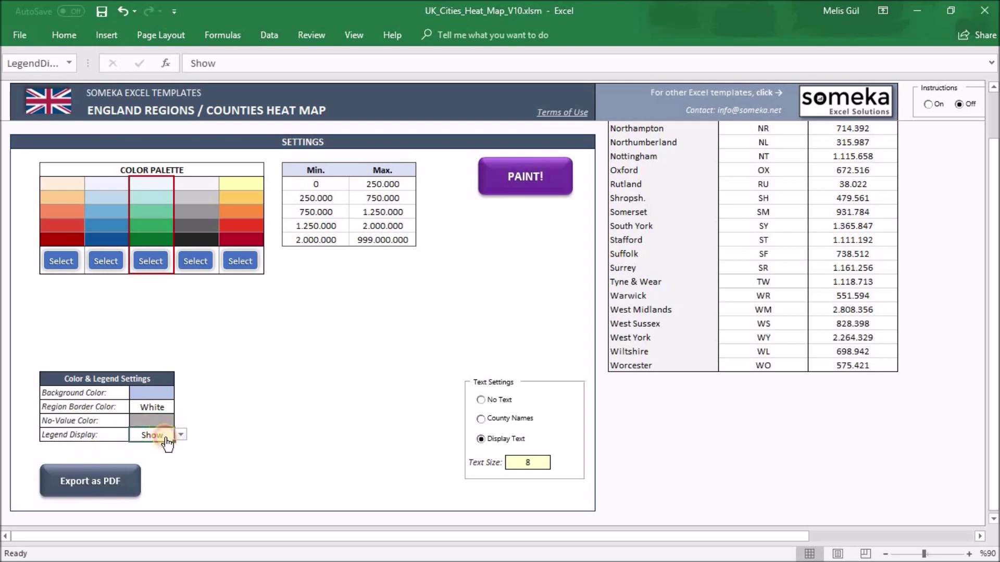
left_click(181, 435)
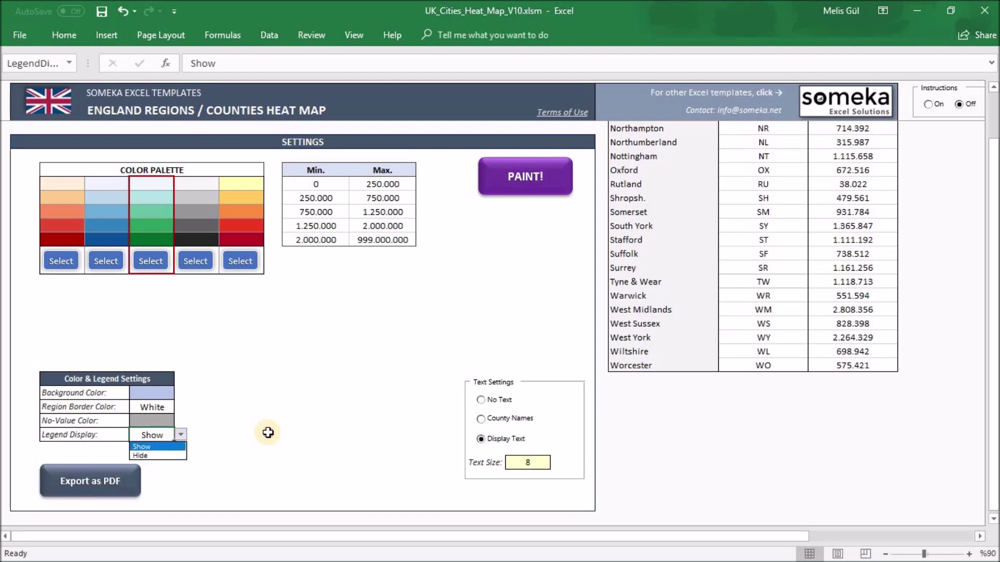
key("Escape")
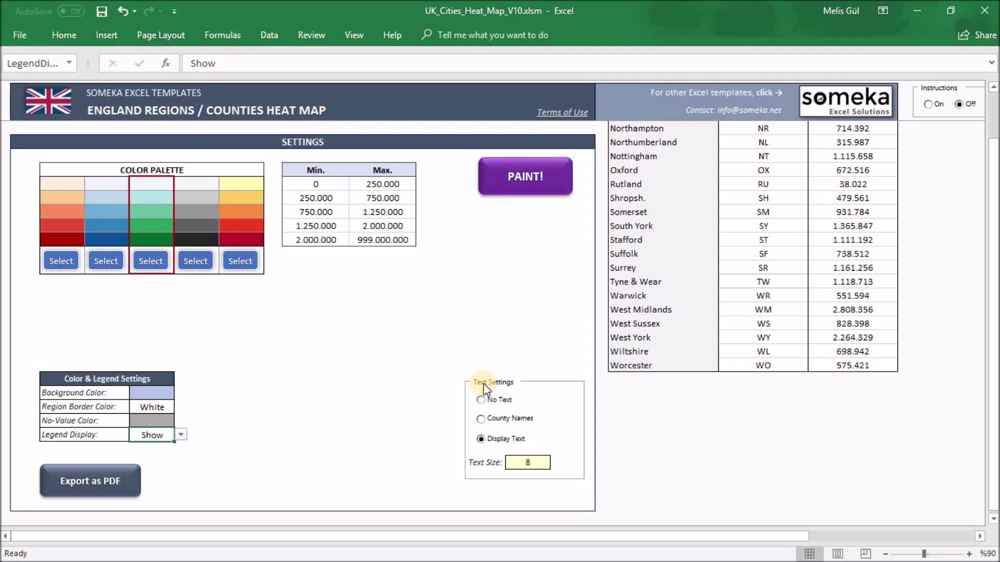
left_click(480, 420)
left_click(480, 439)
Look over the map and settings, then switch to the UK GDP rates 2013 workbook.
left_click_drag(992, 161, 986, 133)
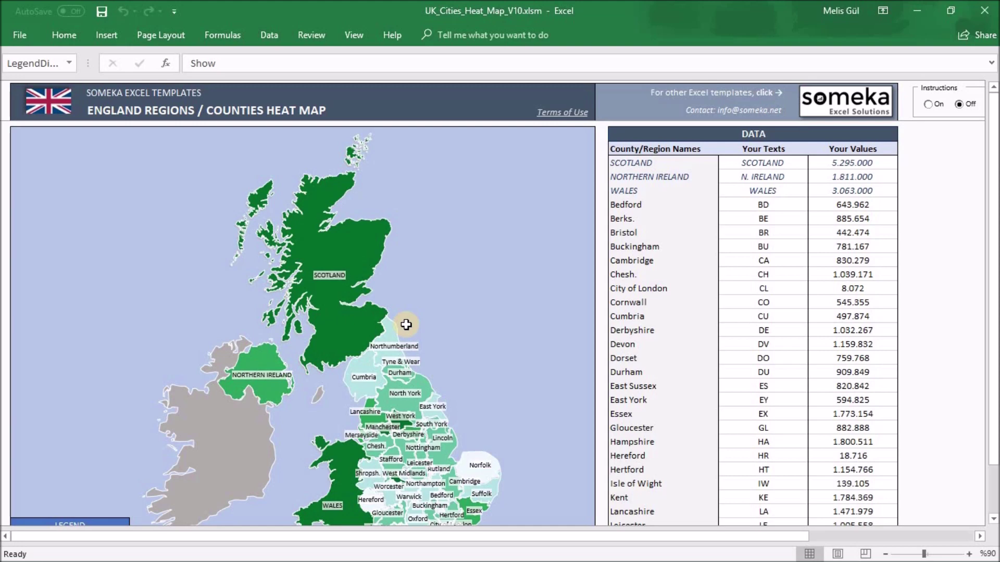
scroll(462, 361, "down", 4)
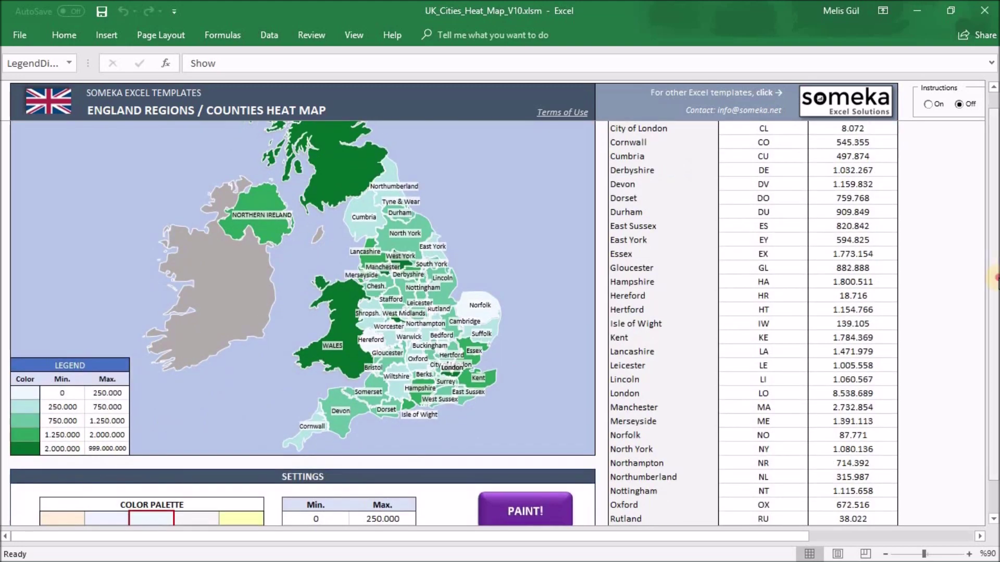
scroll(500, 364, "down", 8)
scroll(520, 448, "up", 1)
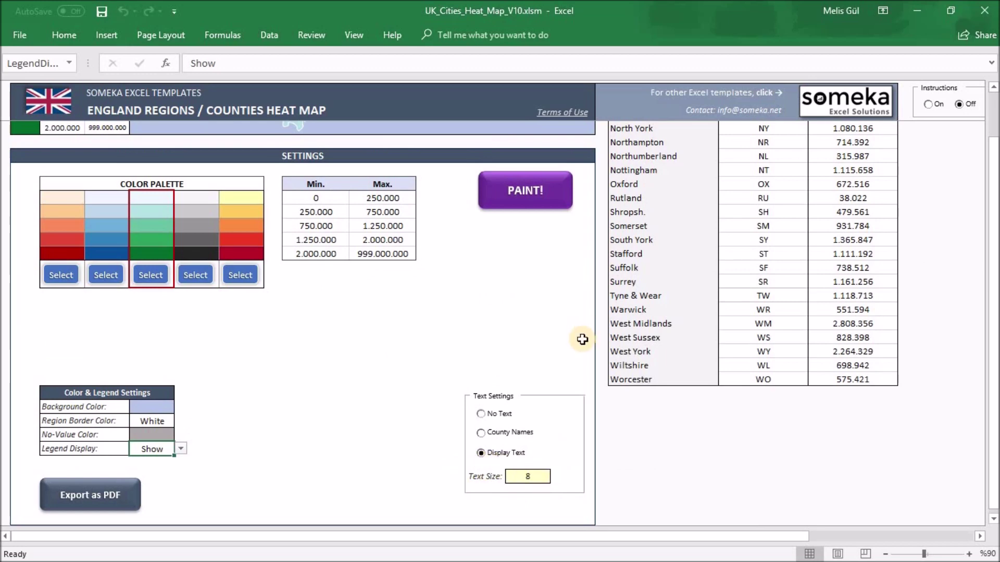
scroll(582, 339, "up", 10)
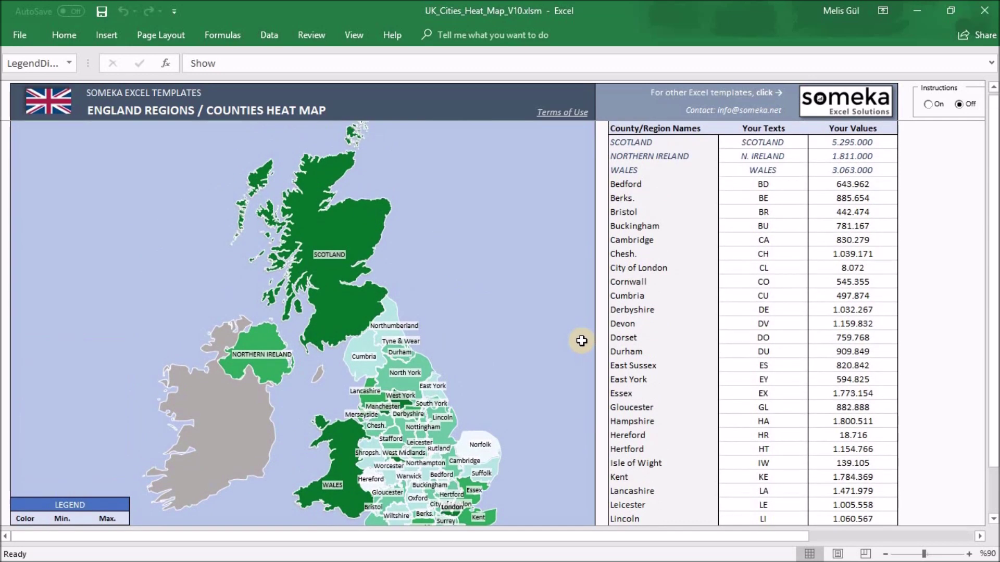
key("alt+Tab")
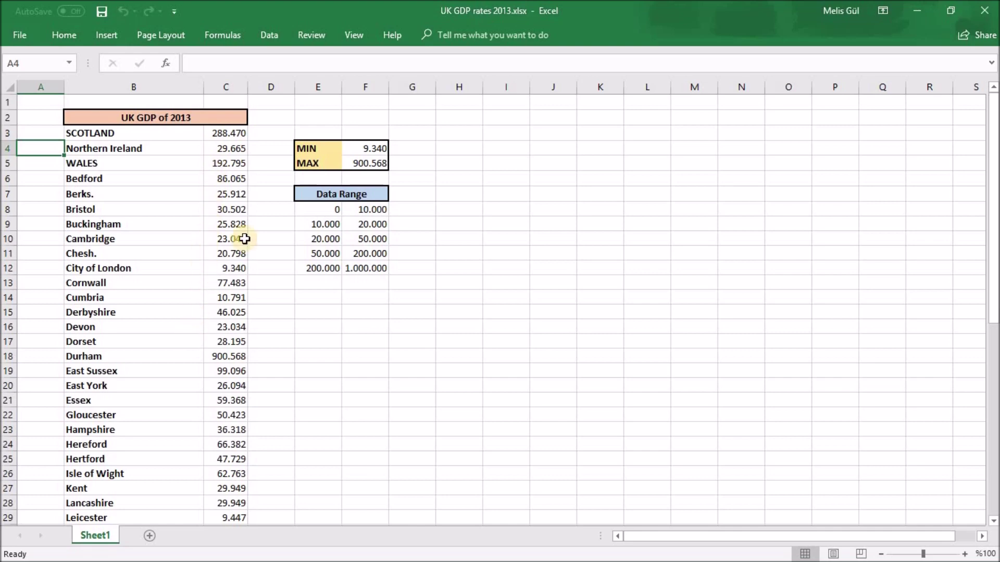
Paste the 2013 GDP column into the heat map's data values as plain values.
left_click(234, 133)
key("ctrl+shift+Down")
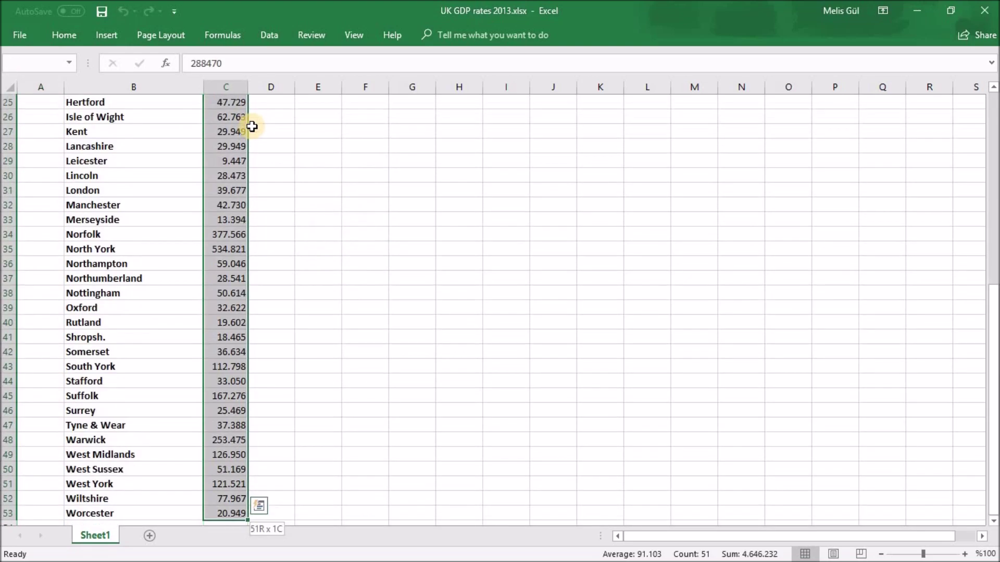
key("ctrl+c")
key("alt+Tab")
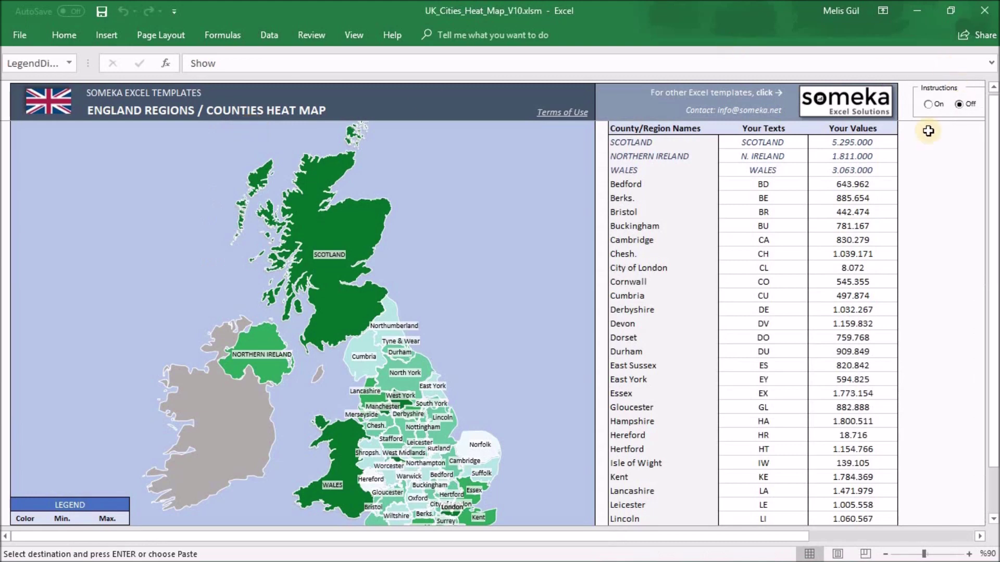
left_click(849, 142)
scroll(850, 143, "down", 8)
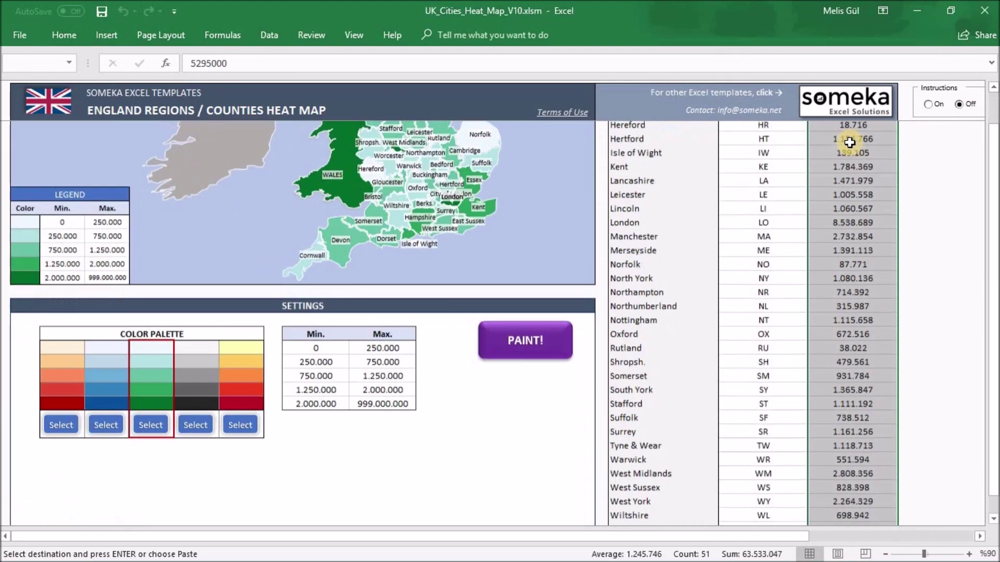
key("ctrl+v")
left_click(918, 517)
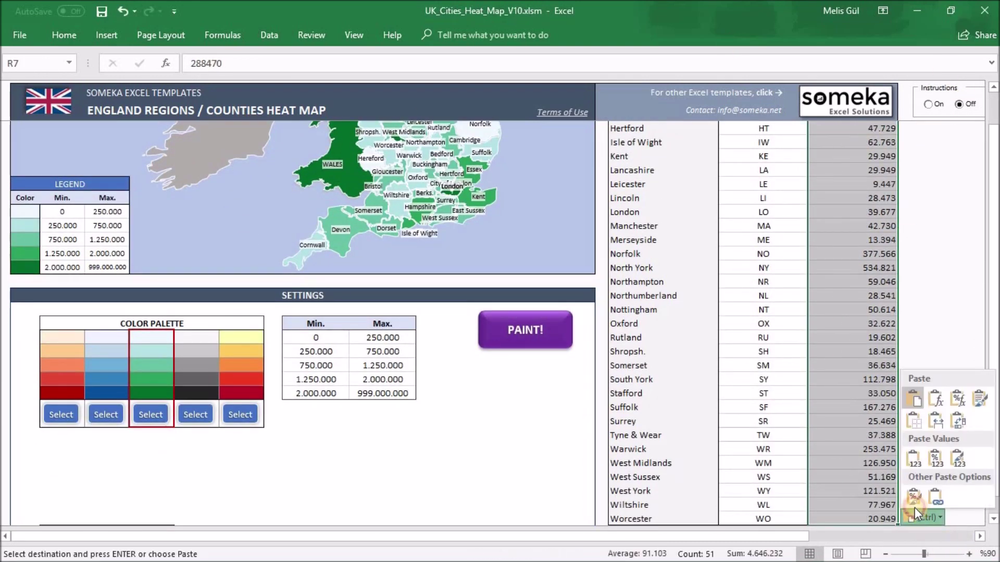
left_click(912, 459)
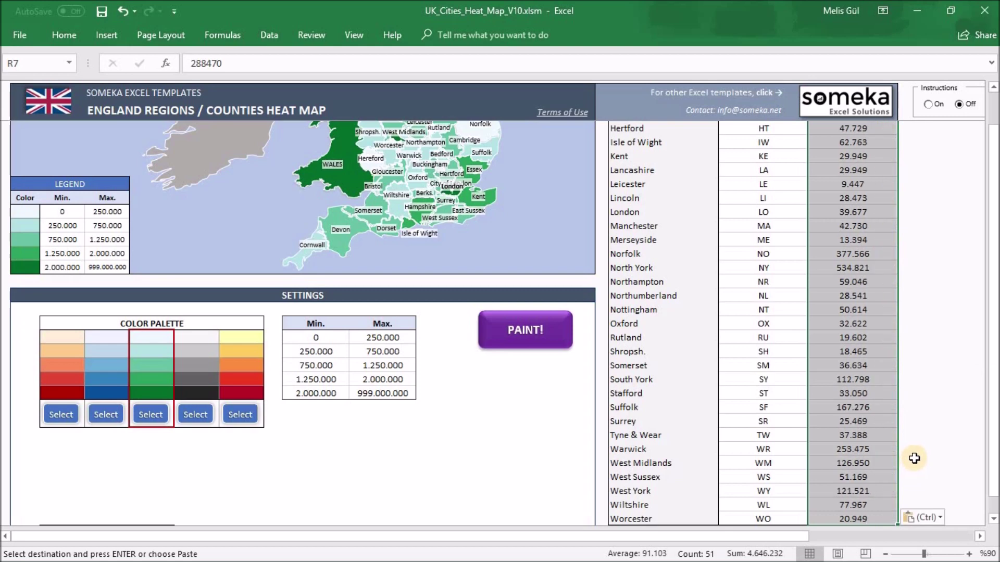
left_click_drag(991, 300, 991, 188)
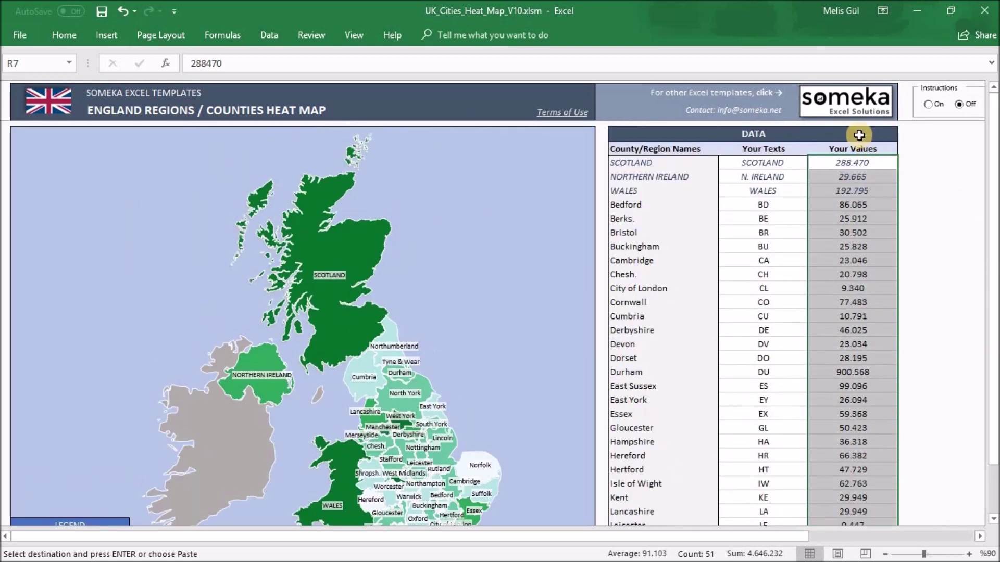
Rename the Your Values column header to 'GDP'.
left_click(874, 148)
double_click(879, 149)
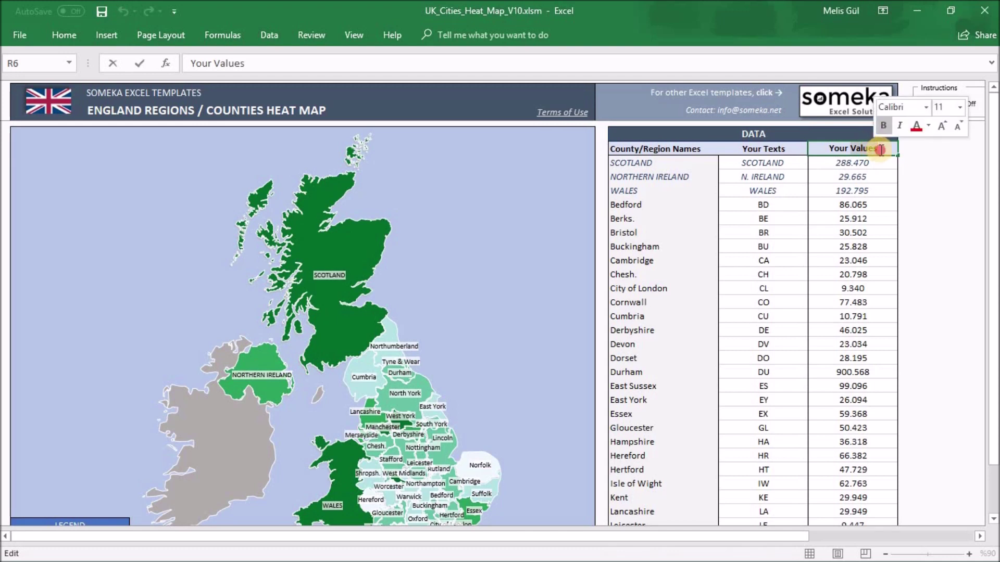
triple_click(880, 149)
key("BackSpace")
type("GD")
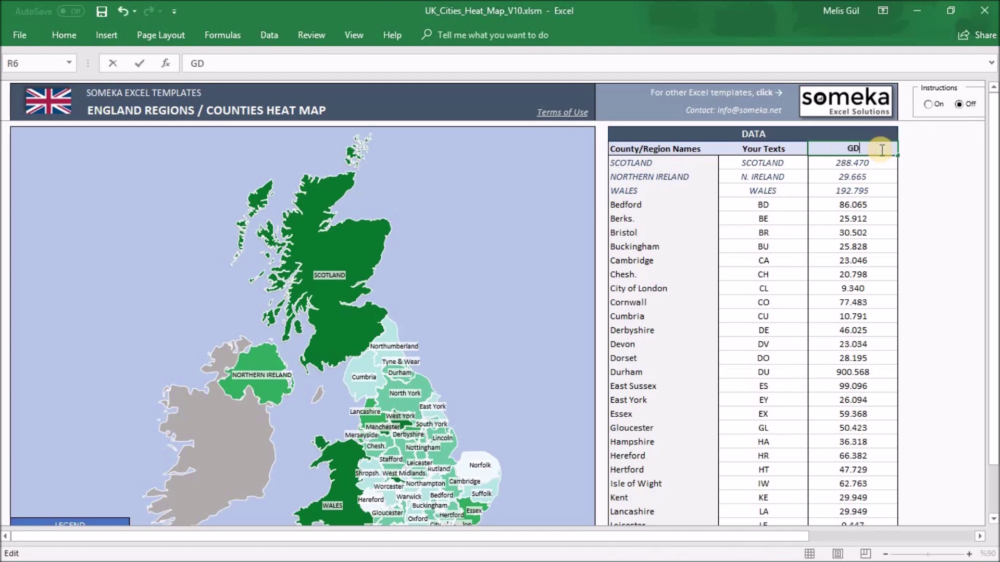
type("P")
left_click(857, 237)
key("ctrl+c")
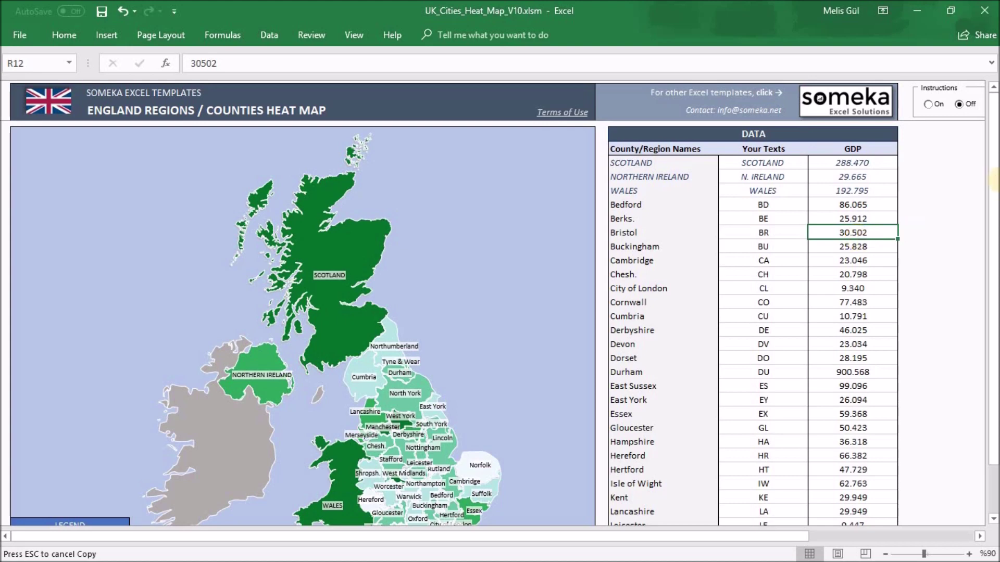
Copy the Data Range values E8:F12 from the UK GDP rates 2013 workbook.
scroll(932, 301, "down", 1)
scroll(906, 307, "down", 5)
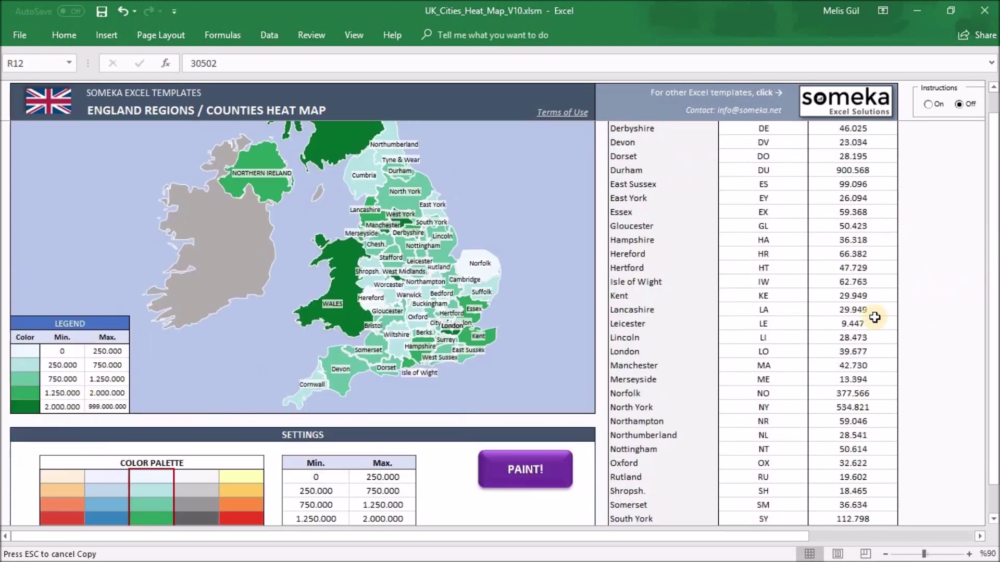
scroll(339, 462, "down", 7)
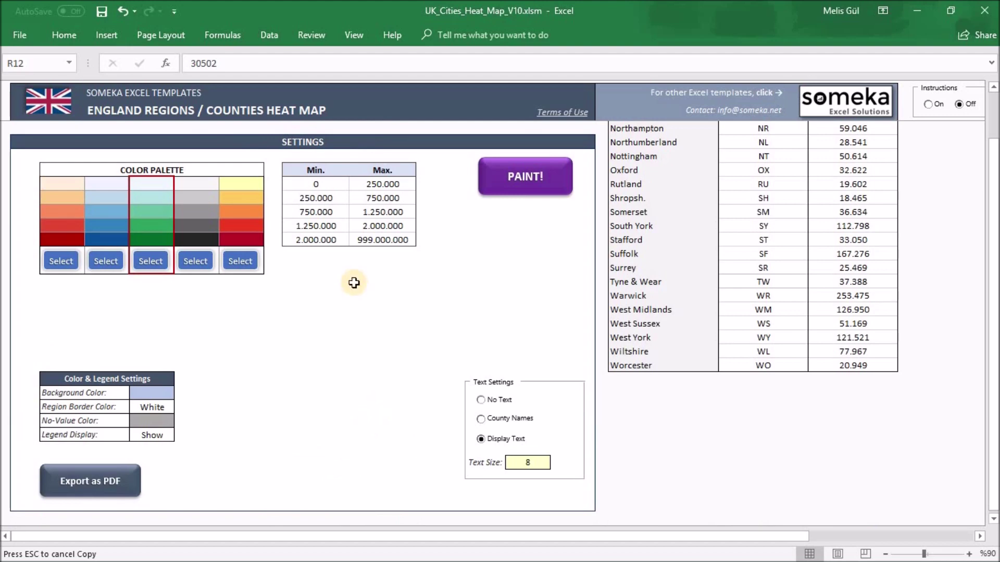
key("alt+Tab")
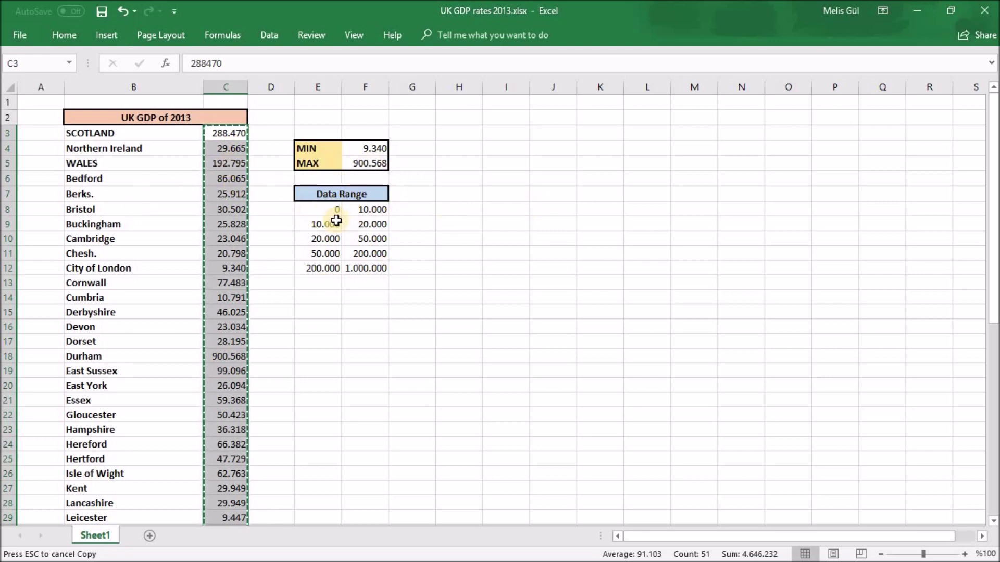
left_click_drag(335, 211, 368, 265)
key("ctrl+c")
key("alt+Tab")
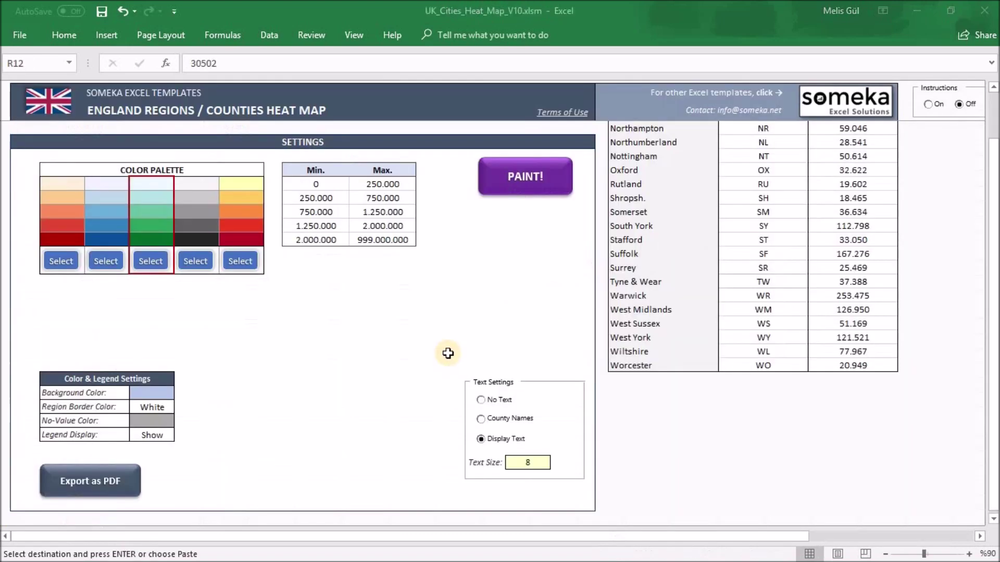
Paste them as values into Min/Max (0–10.000 to 200.000–1.000.000) and pick the red palette.
left_click_drag(326, 185, 380, 232)
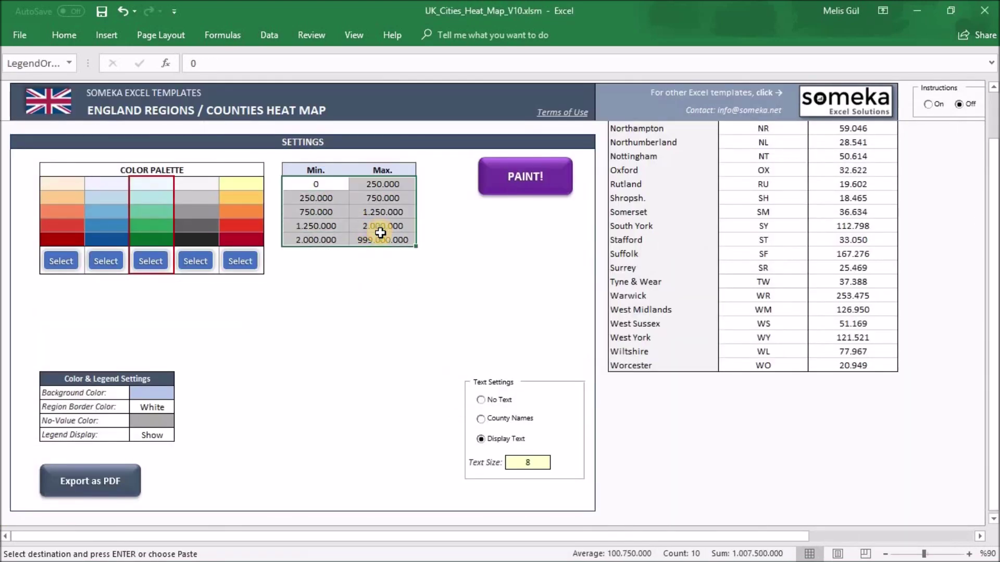
key("ctrl+v")
left_click(441, 257)
left_click(441, 257)
left_click(441, 257)
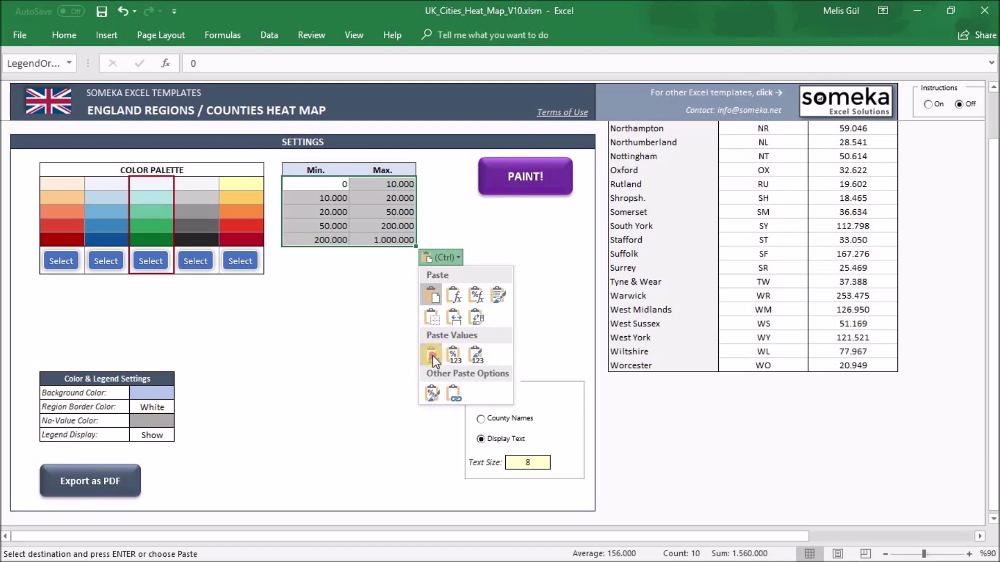
left_click(432, 355)
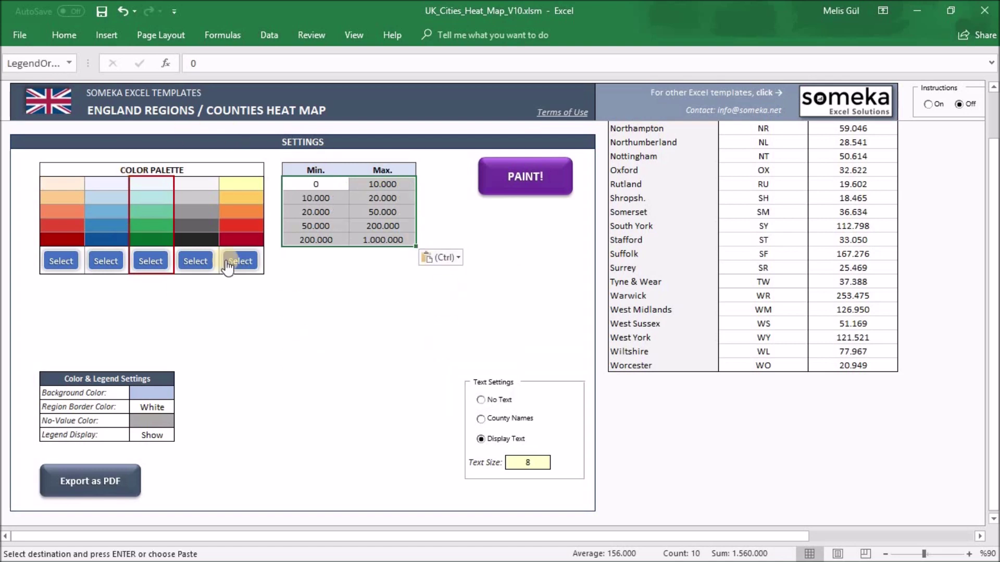
left_click(60, 259)
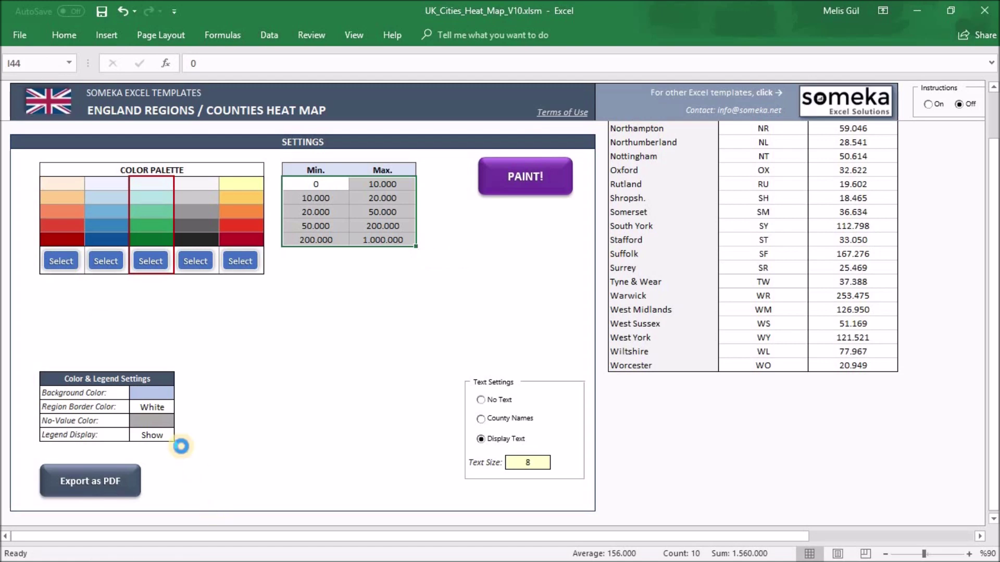
Set the region border colour to Black, repaint the map, and zoom out to fit it.
left_click(163, 411)
left_click(180, 406)
left_click(157, 432)
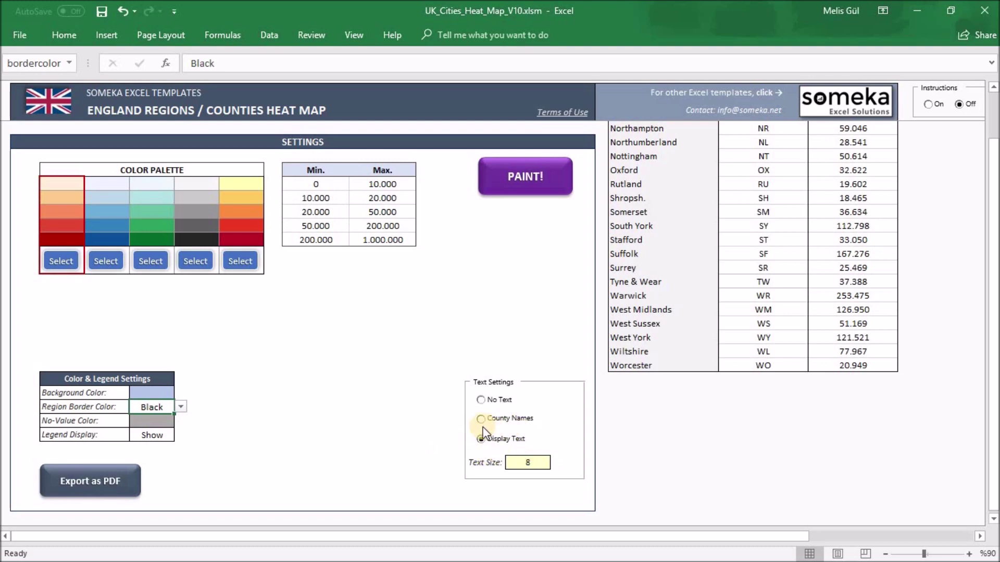
left_click(519, 186)
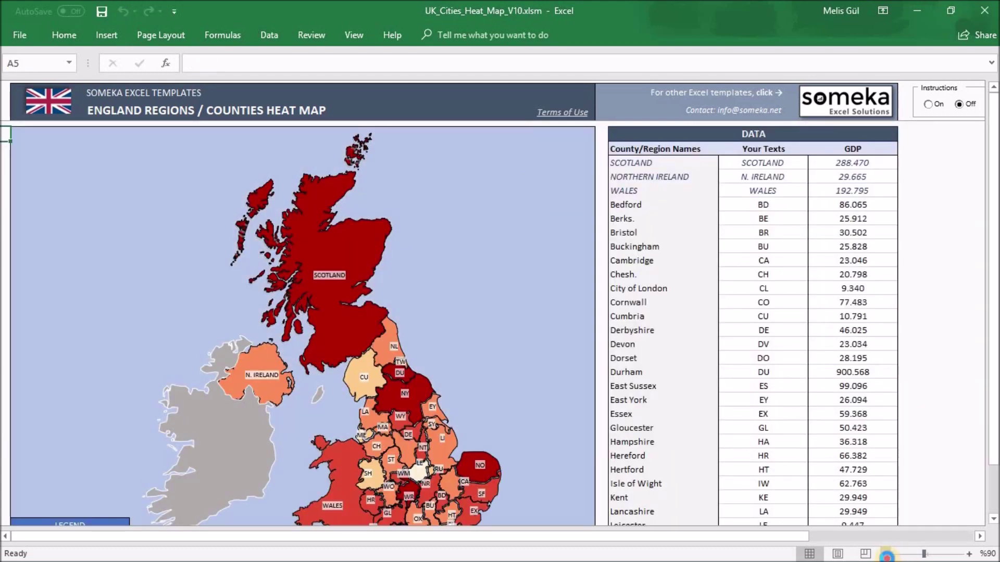
left_click(885, 554)
left_click(885, 554)
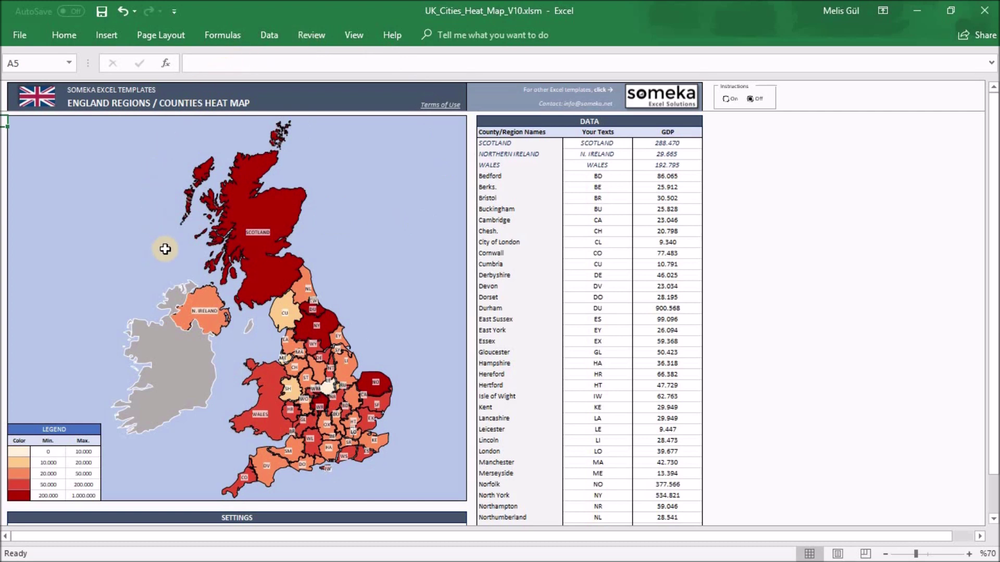
Export the red GDP heat map as UK_Cities_Heat_Map_V10.pdf.
left_click_drag(994, 222, 995, 254)
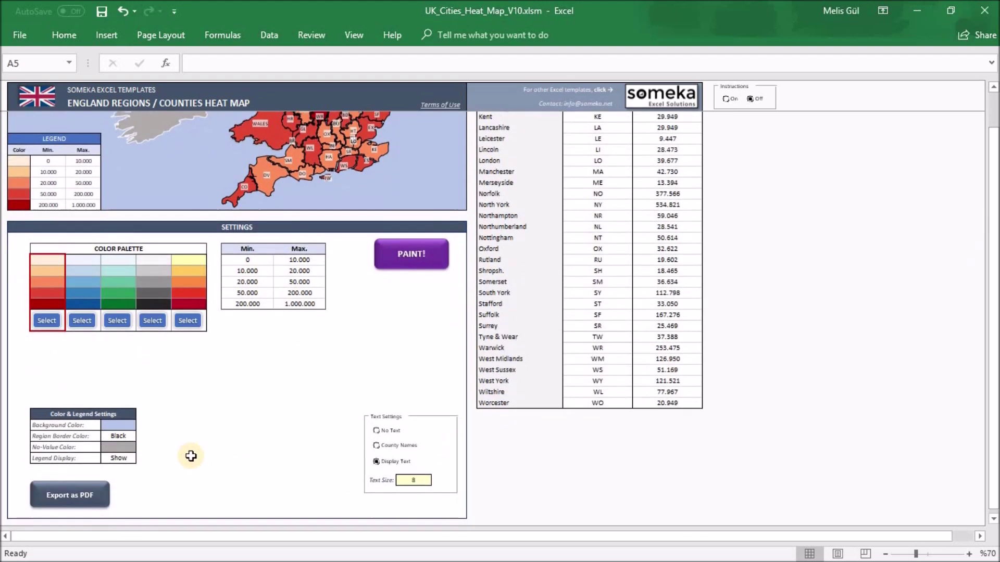
left_click(54, 492)
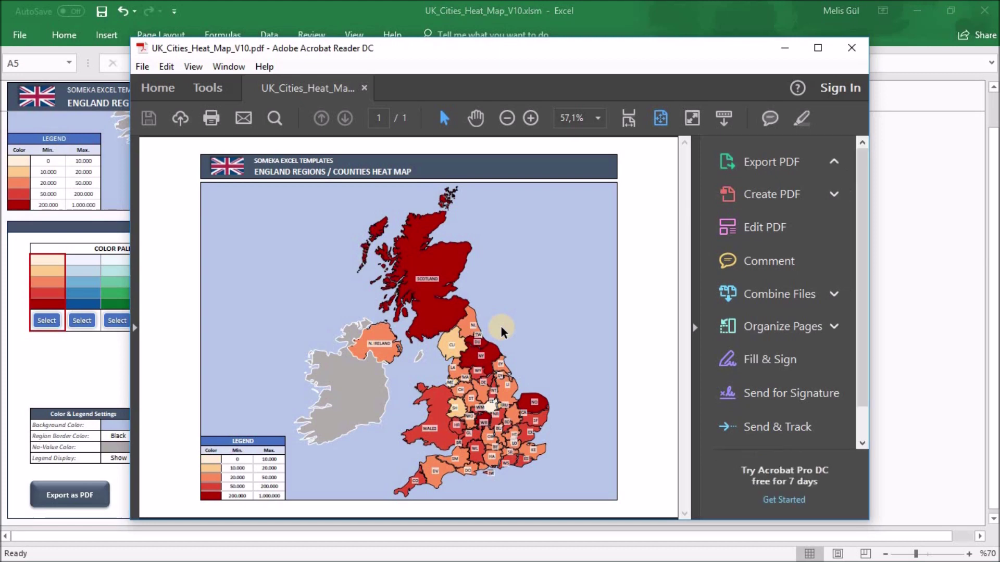
Close UK_Cities_Heat_Map_V10.pdf in Acrobat Reader after reviewing it.
left_click(851, 47)
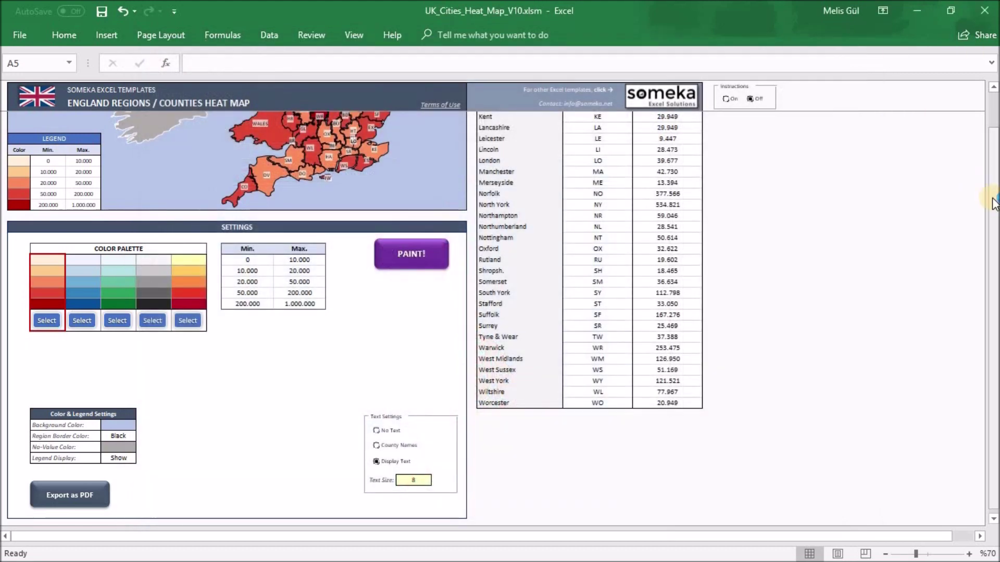
Unprotect the heat map sheet by entering its password, then select the Scotland shape.
left_click_drag(994, 203, 959, 94)
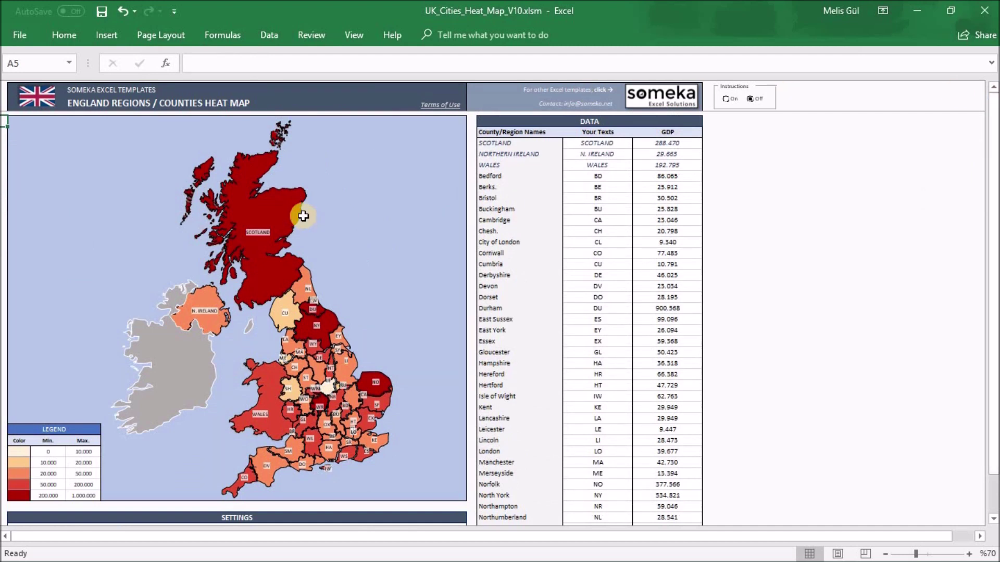
left_click(303, 35)
left_click(494, 82)
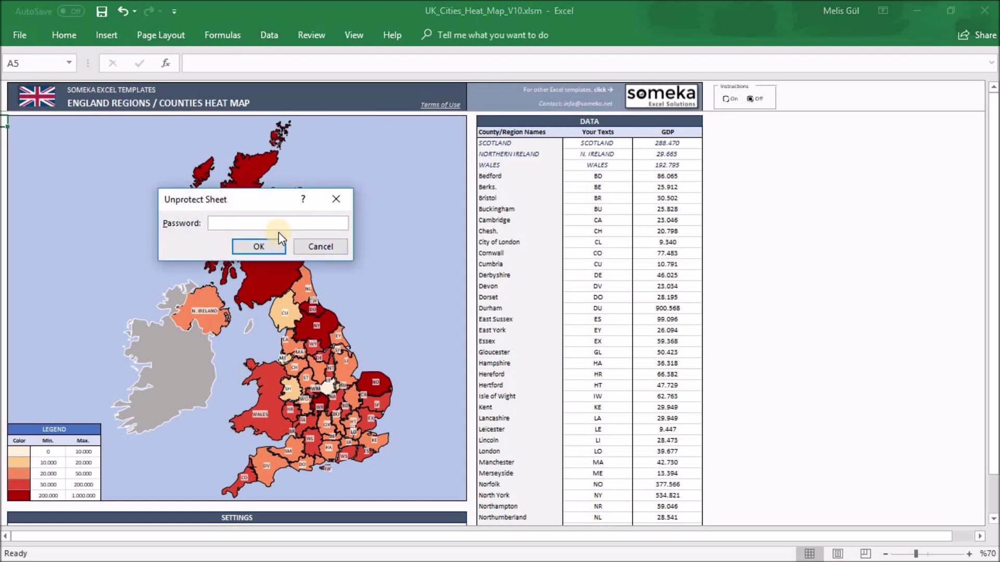
type("••••••")
left_click(252, 246)
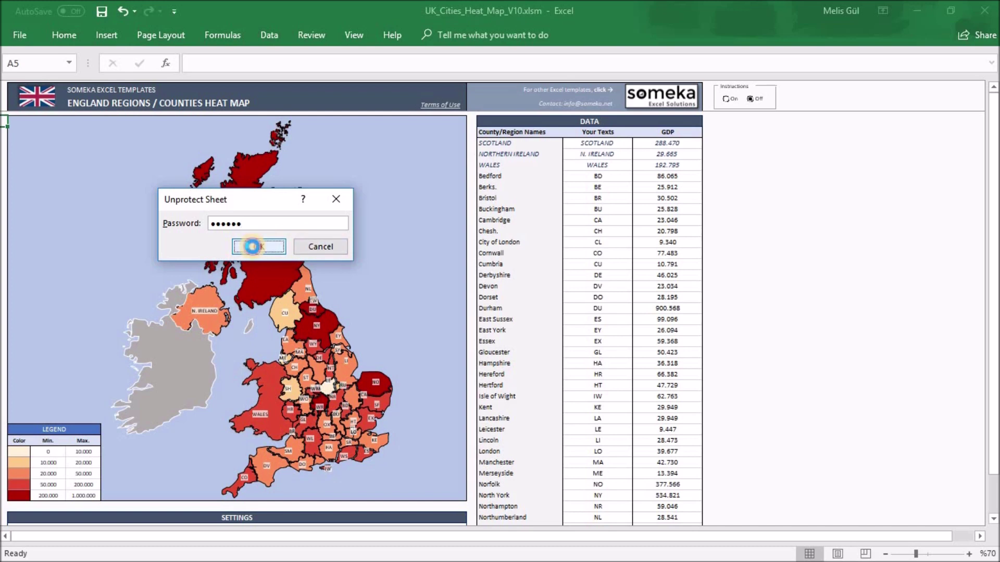
left_click(250, 215)
Move the Scotland shape to the map's top-left corner, shrink it, and fill it light blue.
left_click_drag(239, 217, 120, 209)
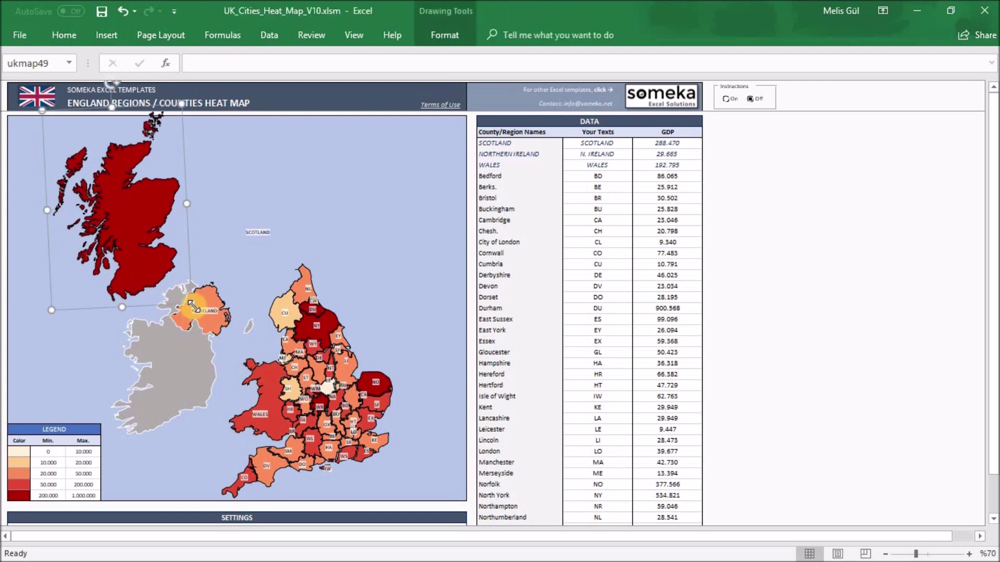
left_click_drag(192, 306, 103, 154)
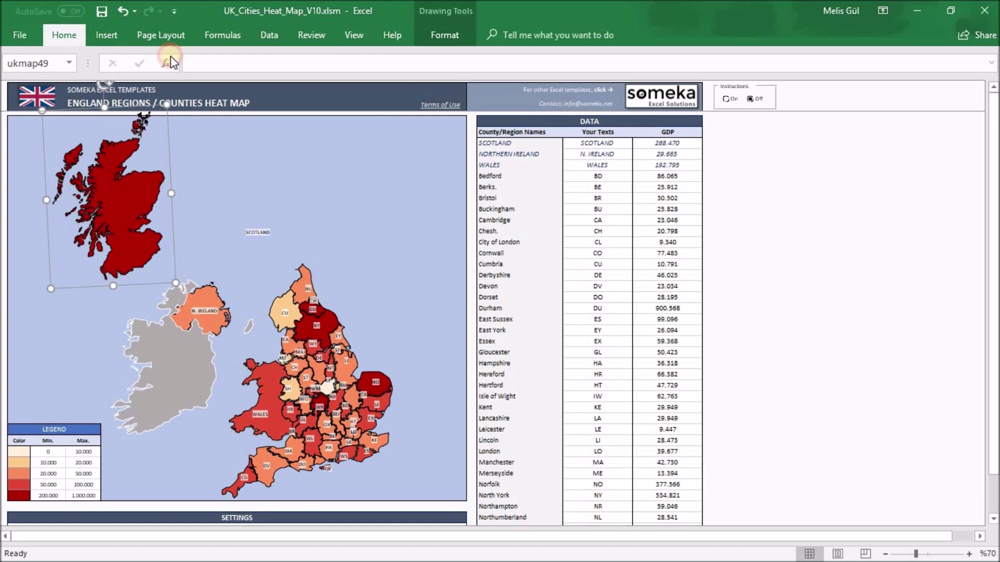
left_click(168, 56)
left_click(231, 87)
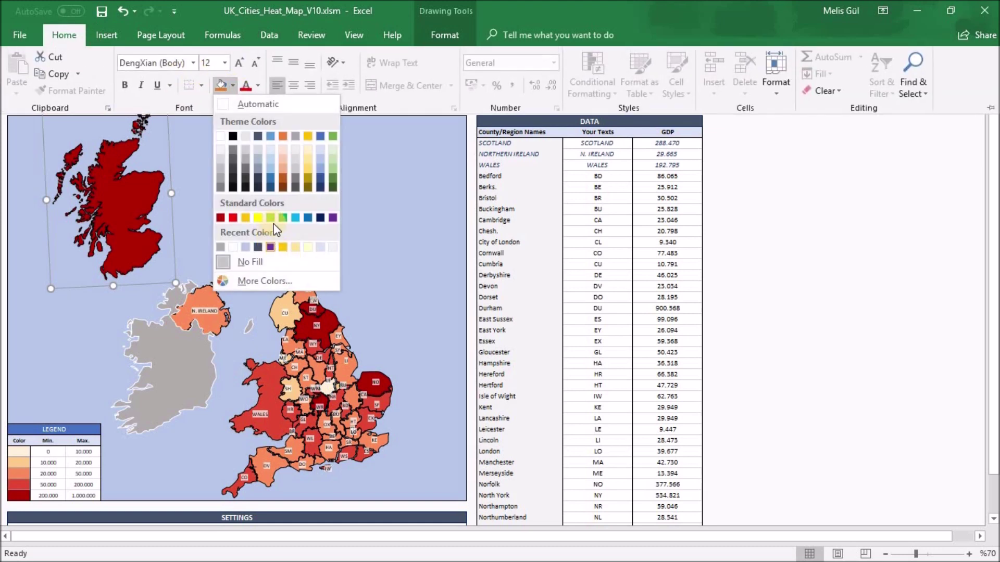
left_click(298, 220)
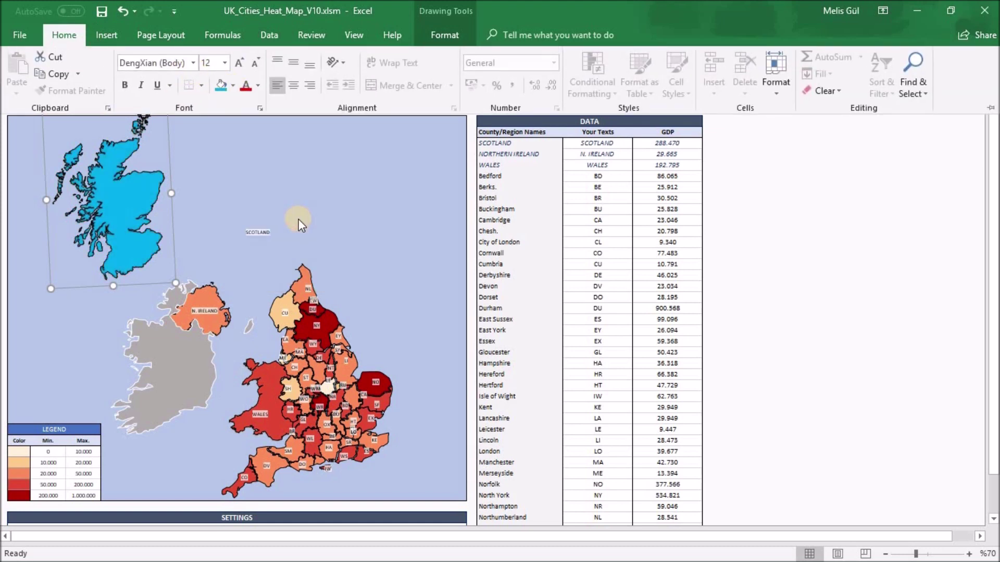